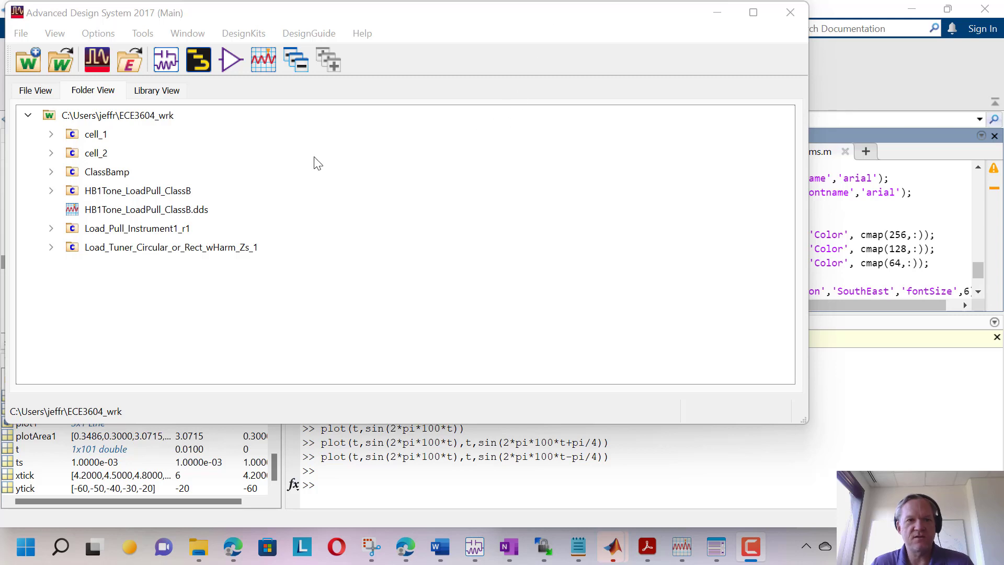
Step: Create a new schematic in cell_3 and start the LineCalc transmission-line calculator from it
click(168, 63)
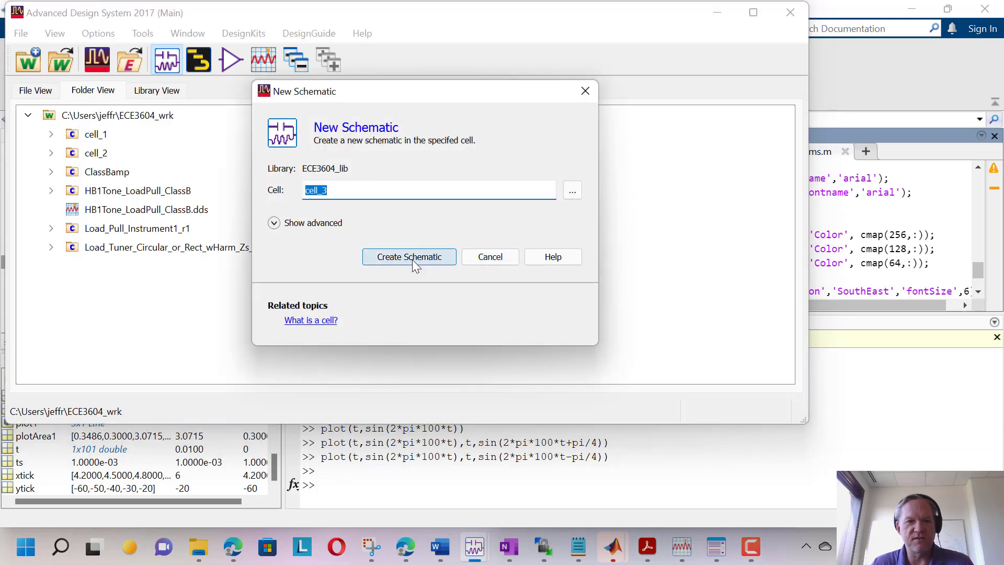
click(412, 259)
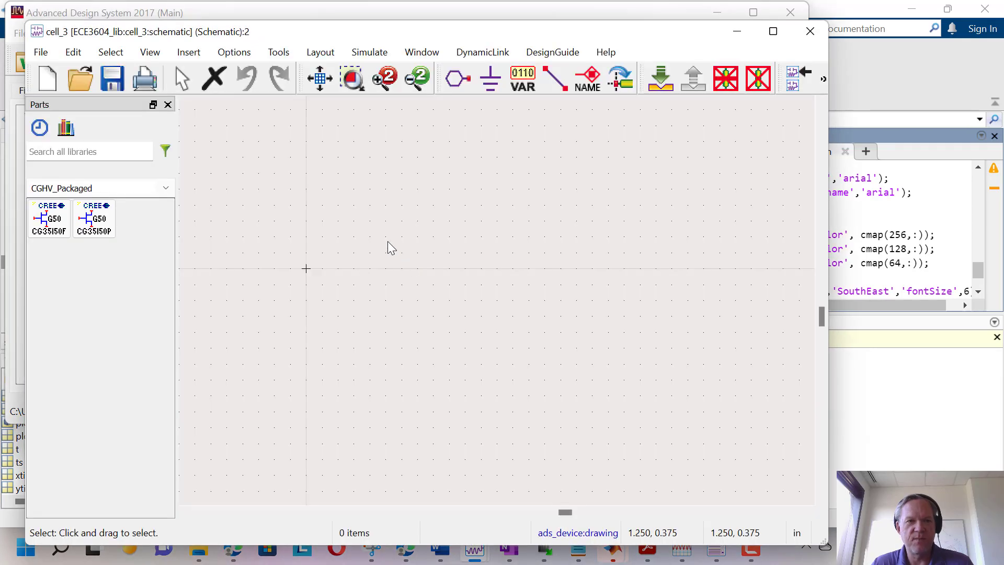
click(274, 54)
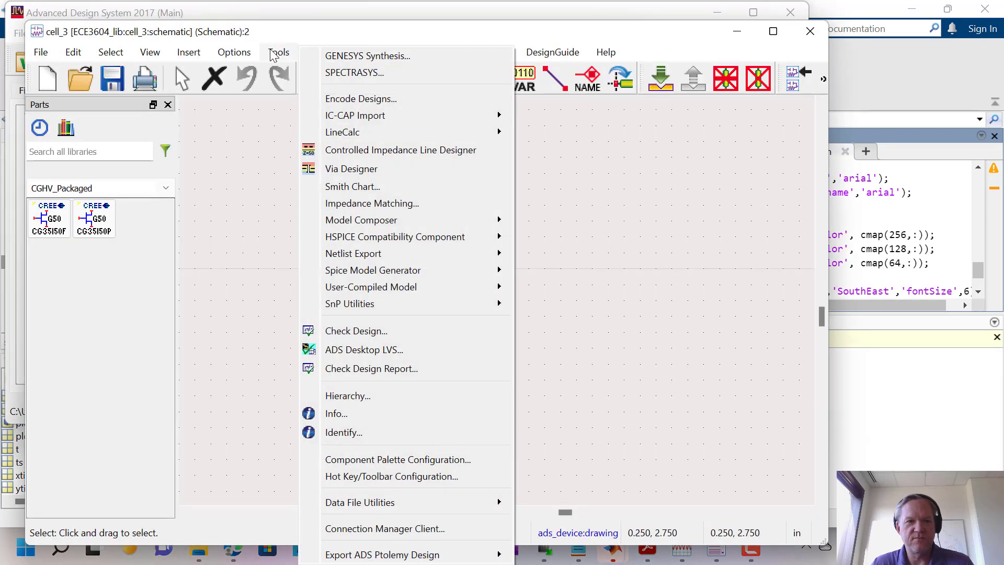
mouse_move(463, 135)
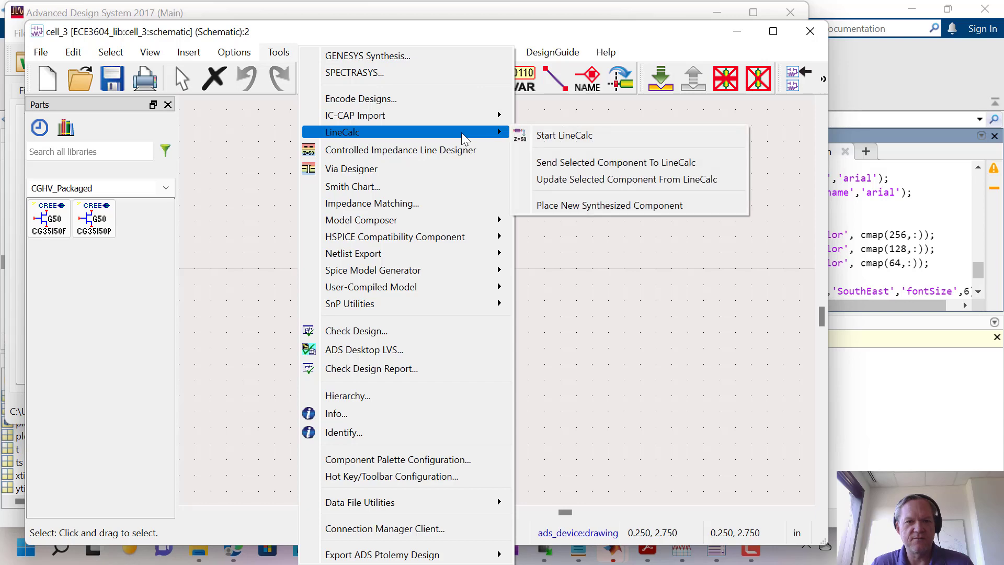
click(575, 135)
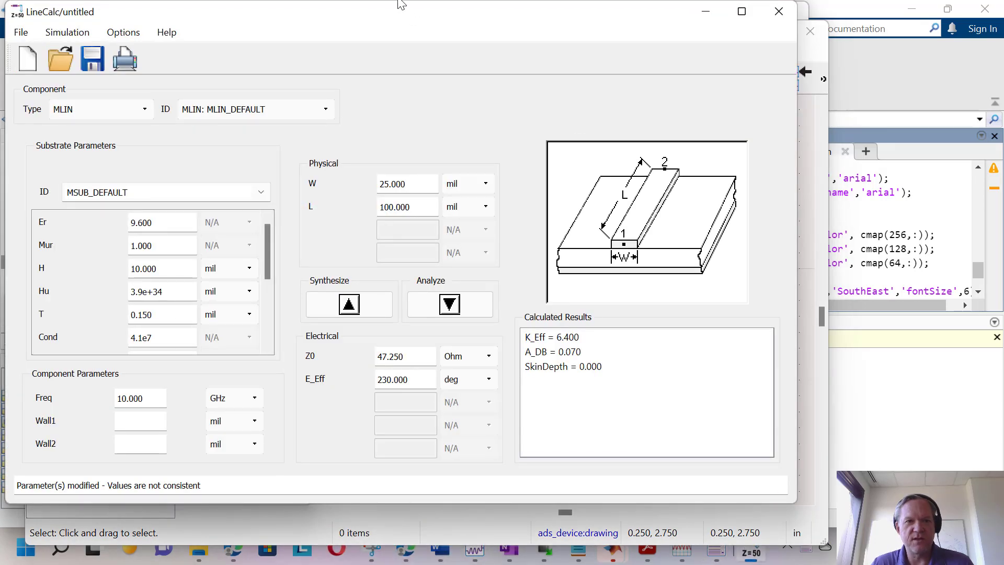
drag(382, 18, 444, 31)
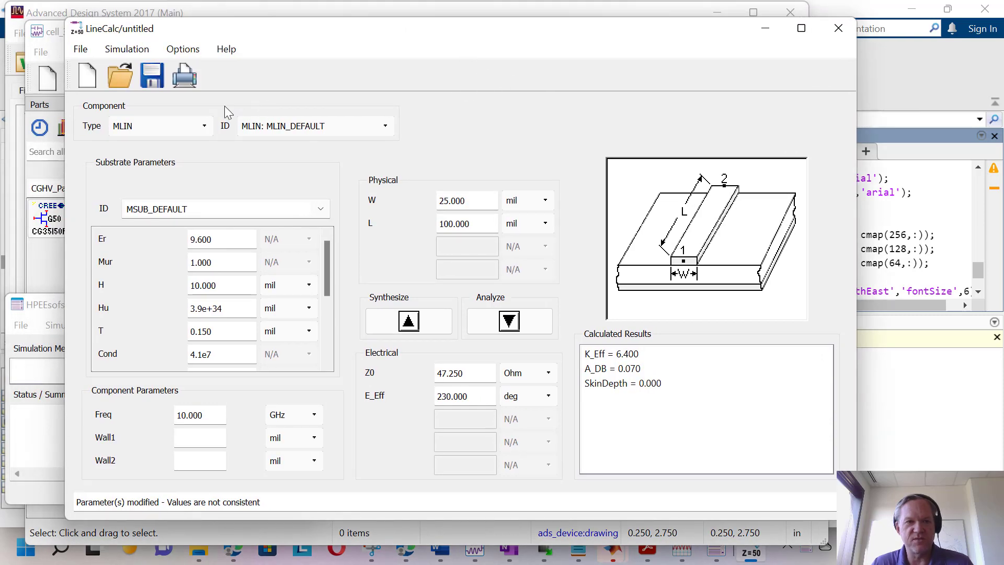
Step: Examine the CPWG and SLIN component types in LineCalc, and return the type to MLIN
click(205, 126)
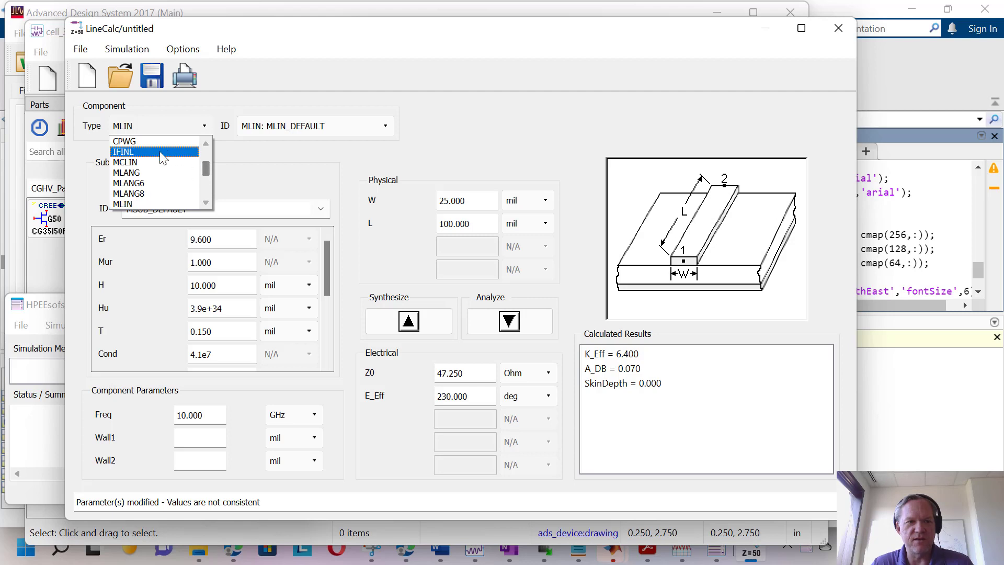
click(147, 140)
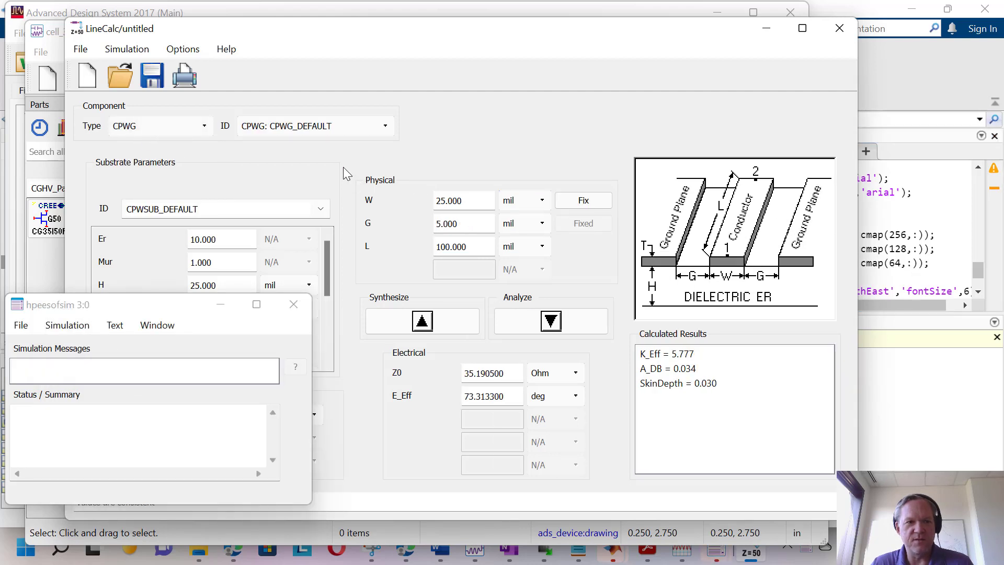
click(202, 125)
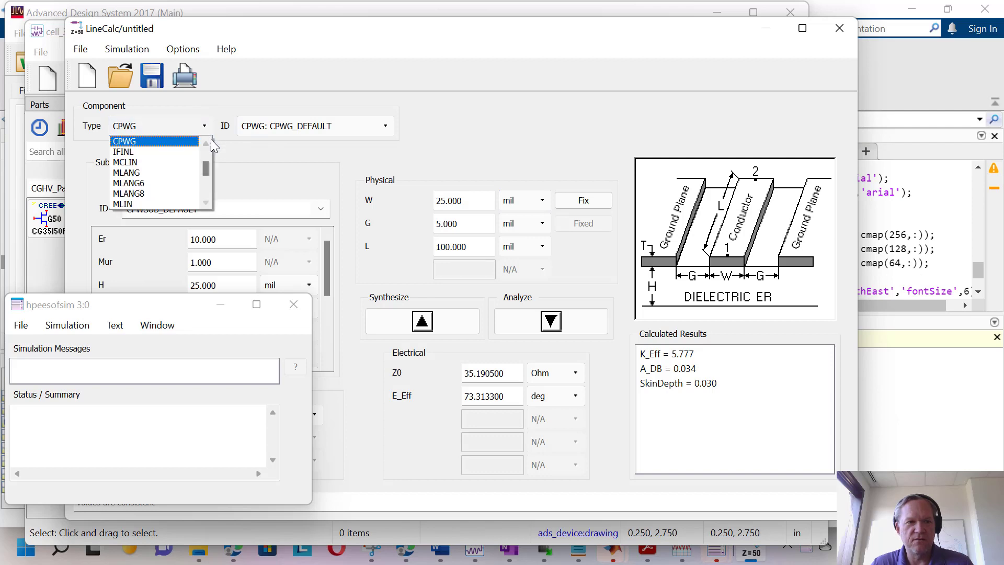
drag(207, 170, 206, 184)
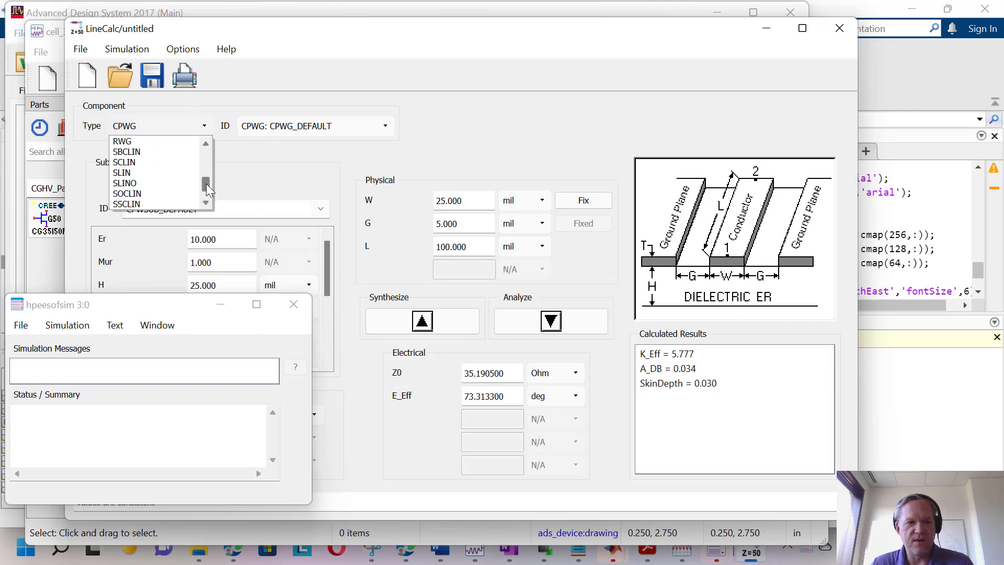
click(136, 175)
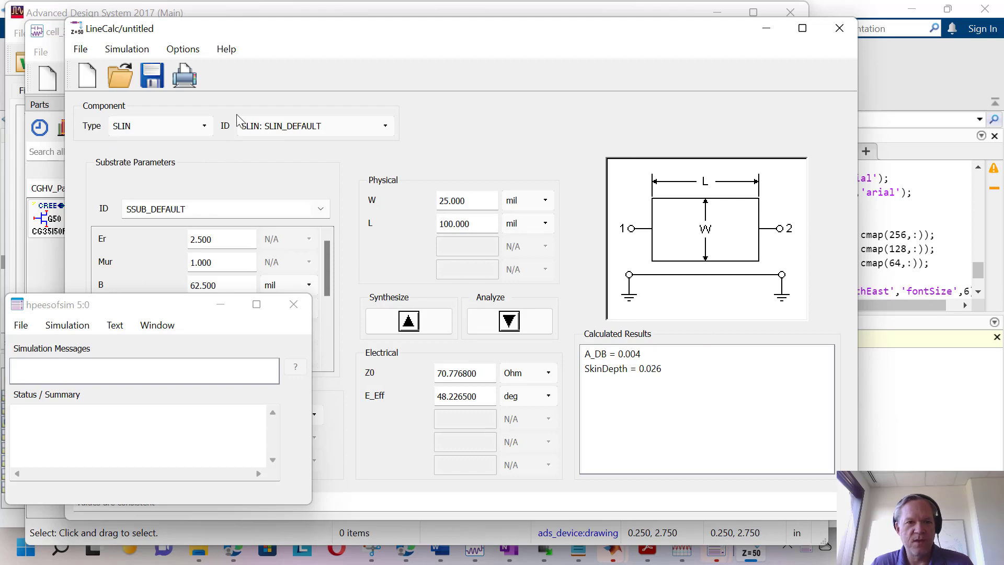
click(212, 127)
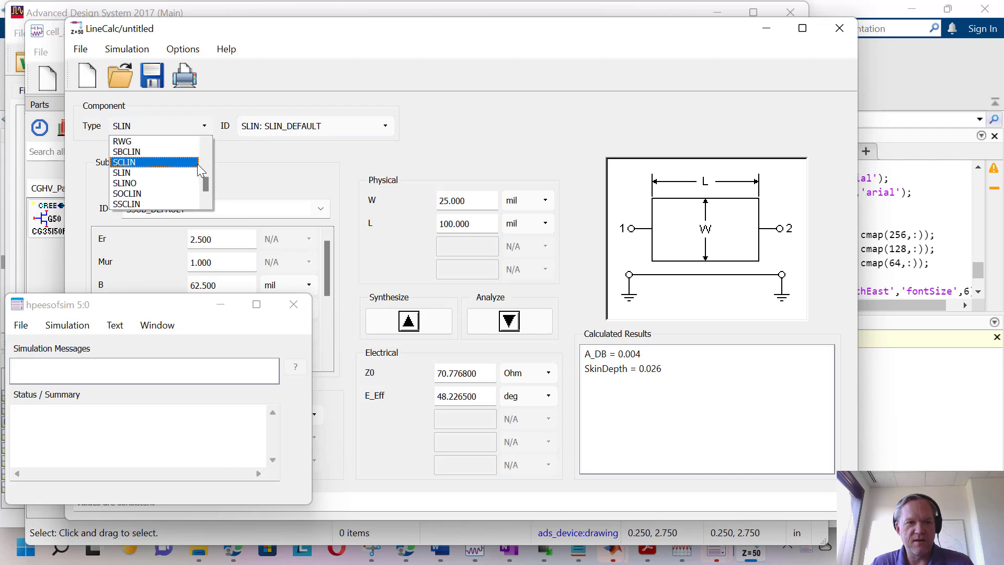
scroll(205, 166, up, 3)
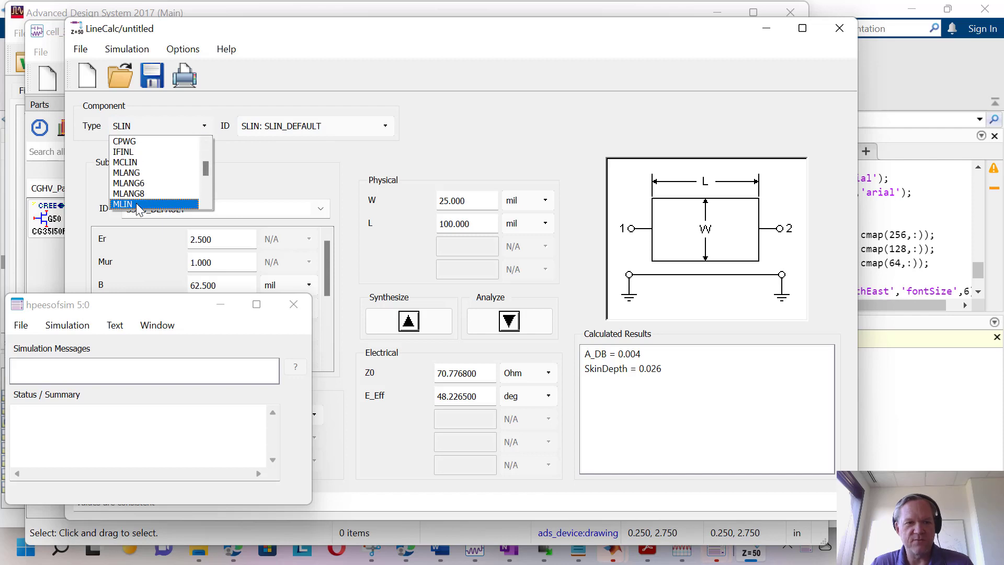
click(199, 203)
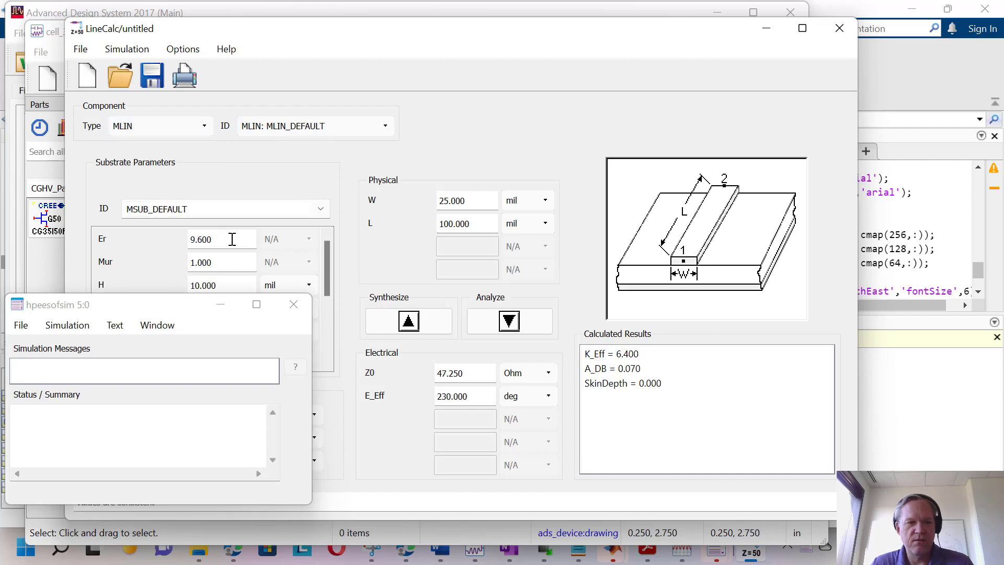
click(345, 42)
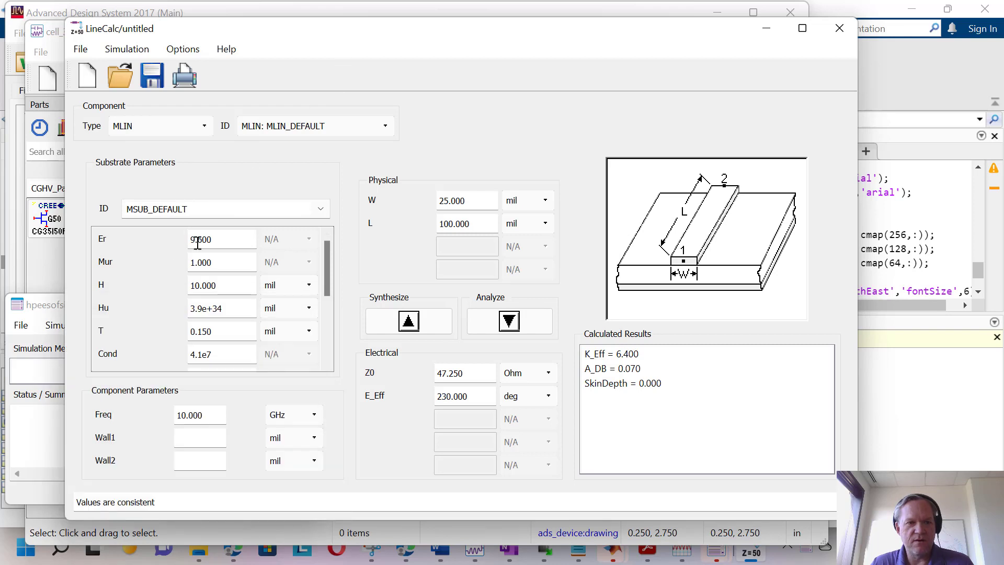
Step: Set the MSUB_DEFAULT substrate's dielectric constant Er to 4.2 and its height H to 19 mil
click(320, 209)
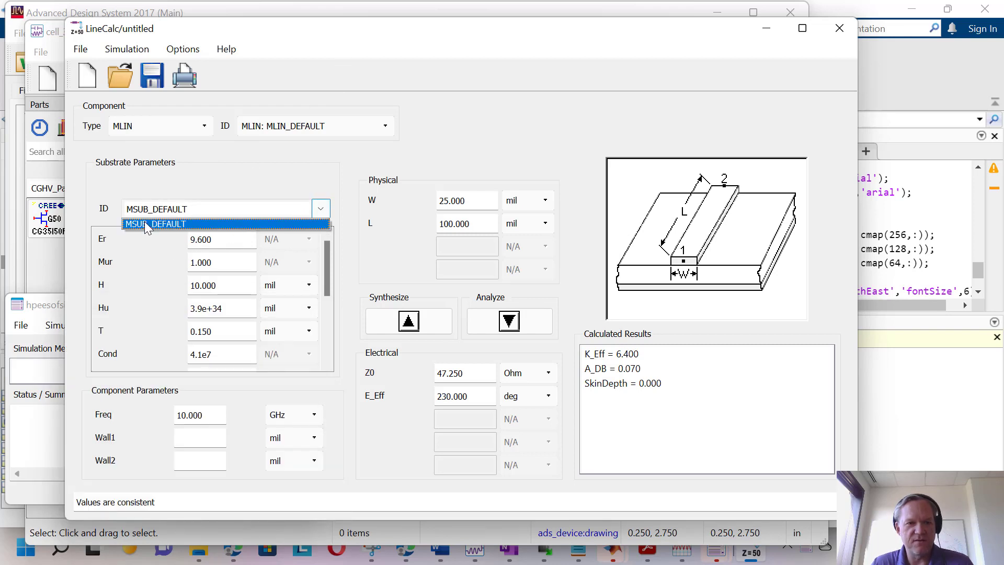
click(225, 245)
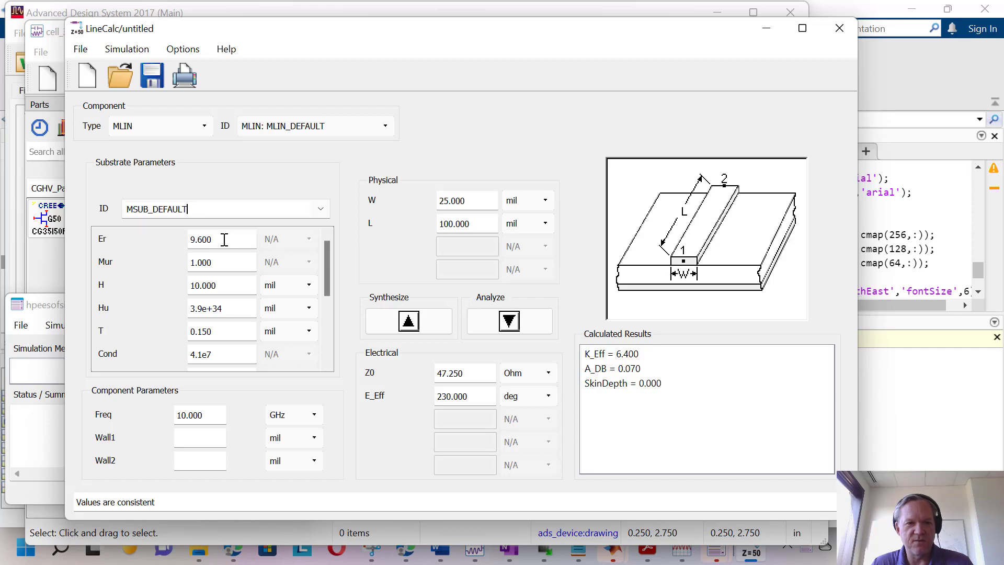
drag(222, 239, 111, 236)
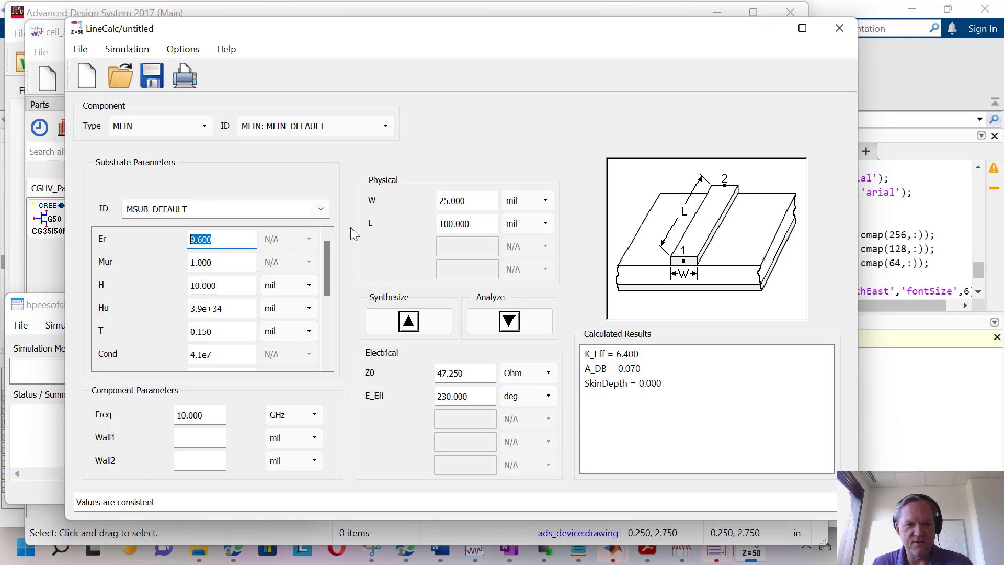
text(4)
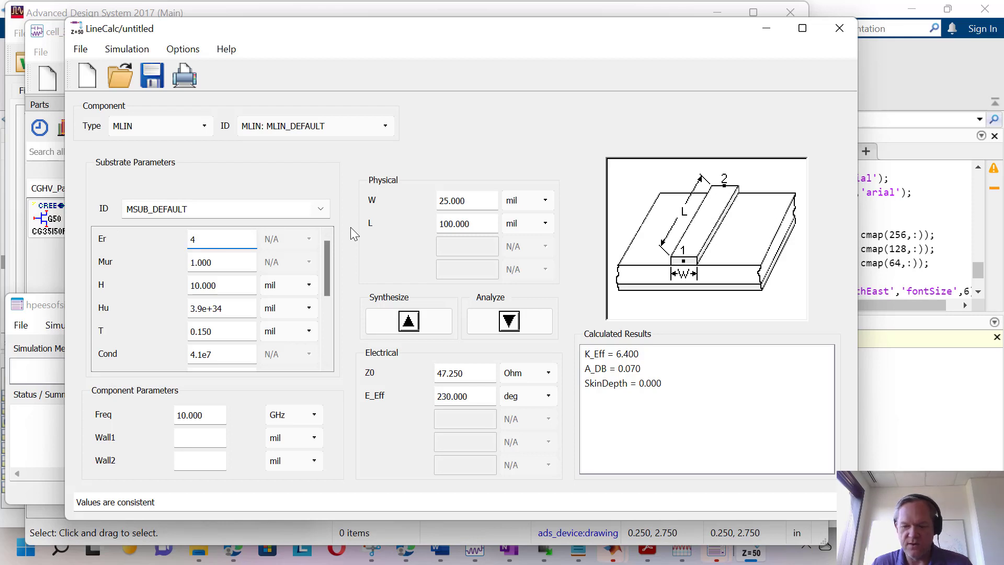
text(.2)
key(Tab)
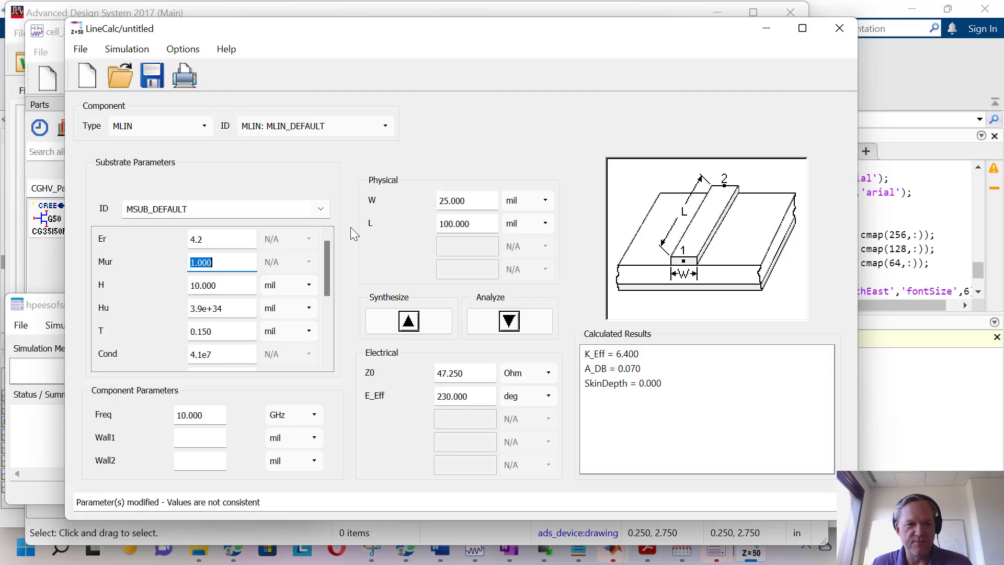
key(Tab)
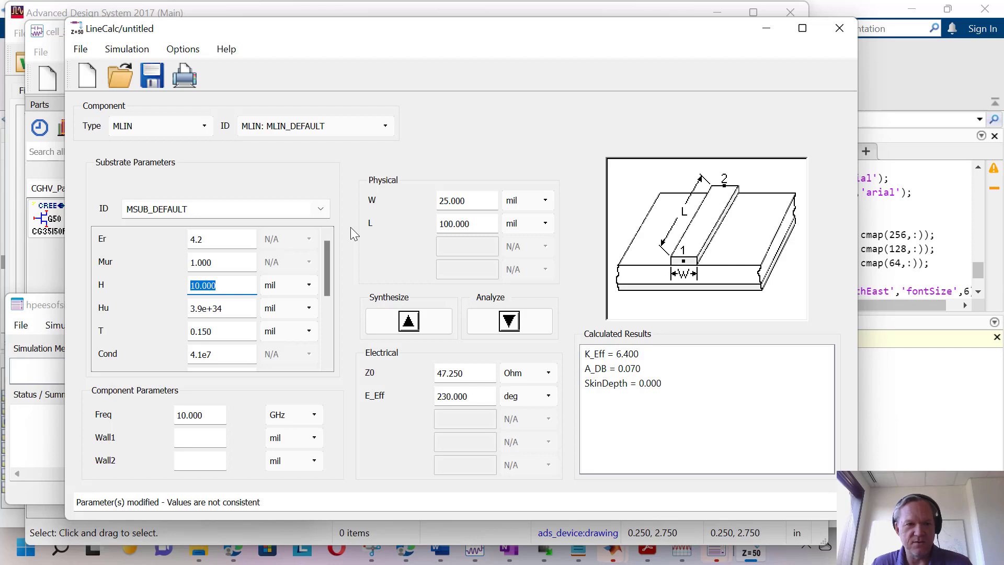
text(19)
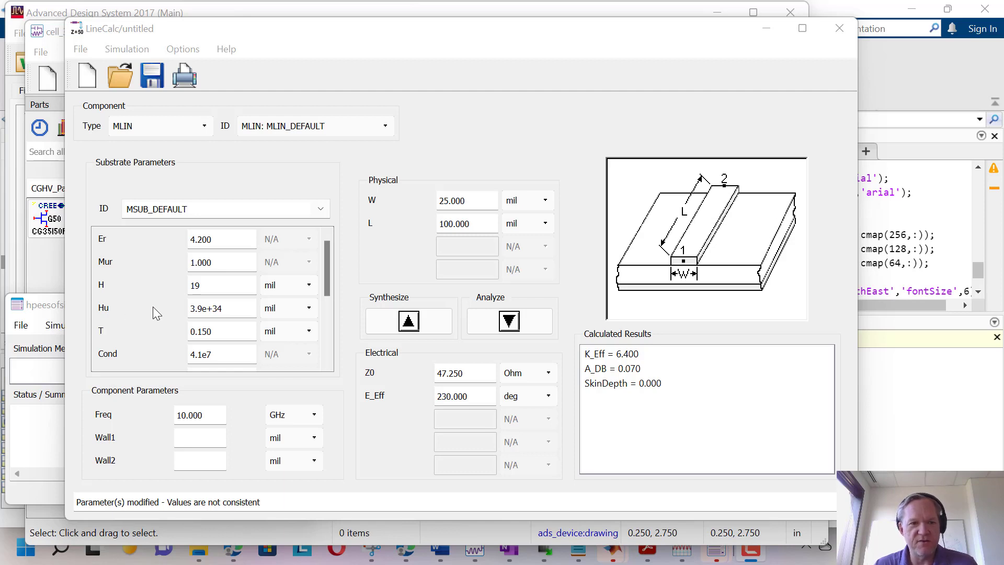
Step: Set the substrate's conductor thickness T to 1.4 mil and its conductivity Cond to 5.4e7
click(235, 309)
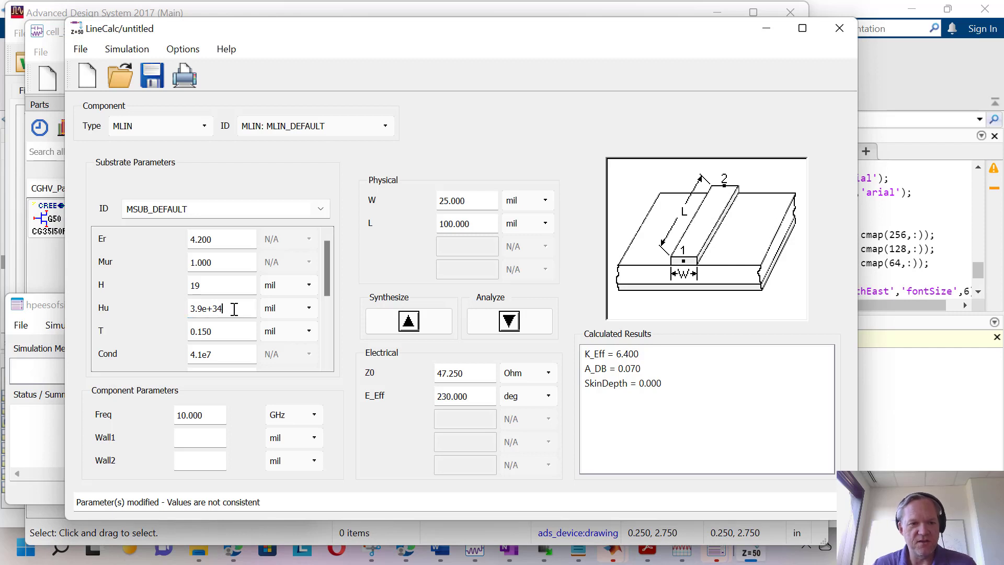
click(221, 333)
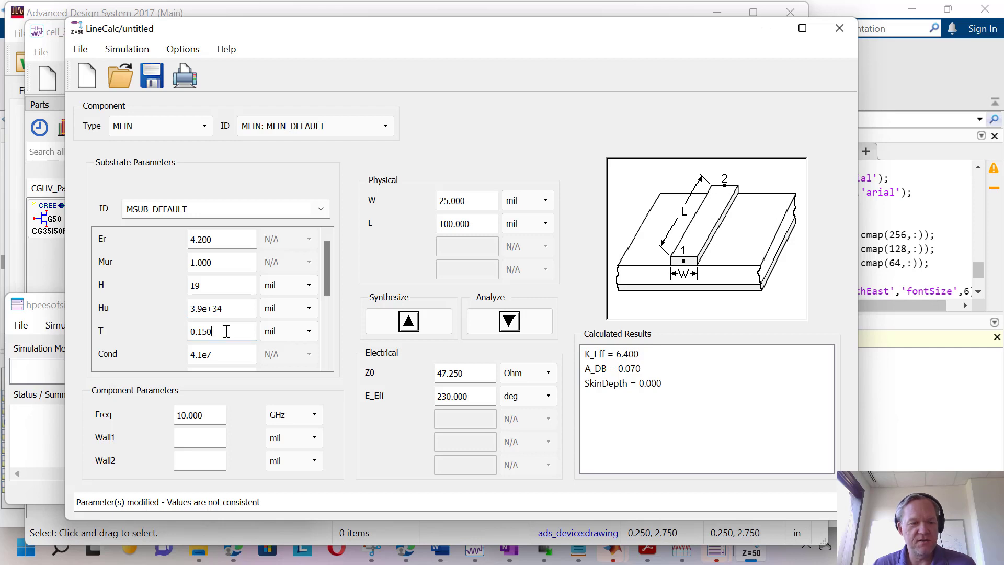
drag(229, 331, 144, 326)
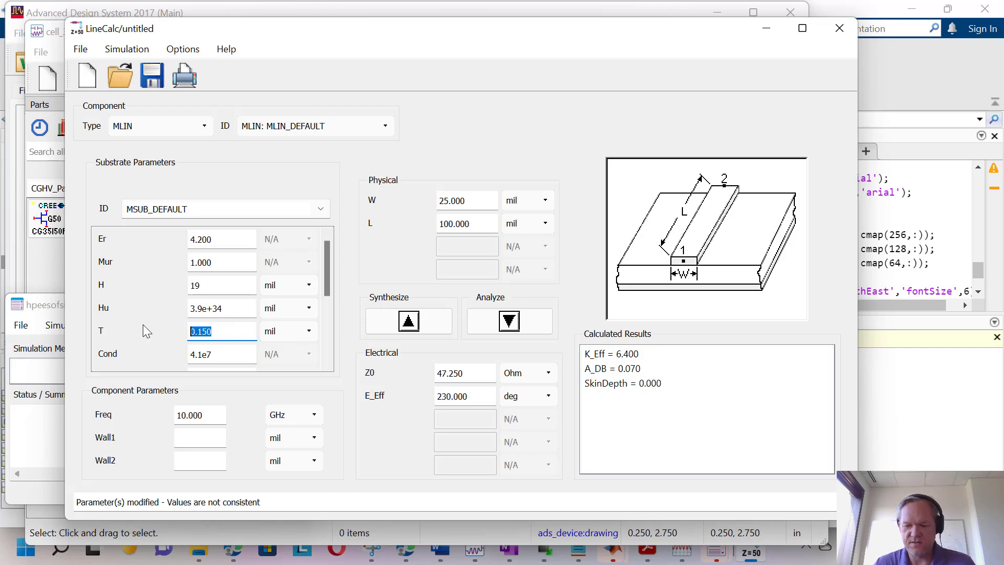
text(1.4)
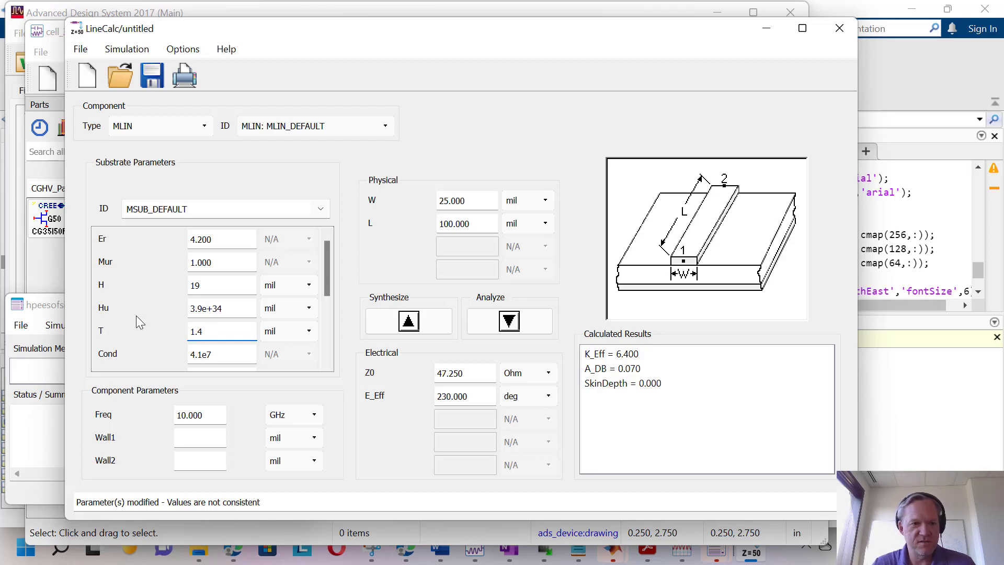
click(236, 356)
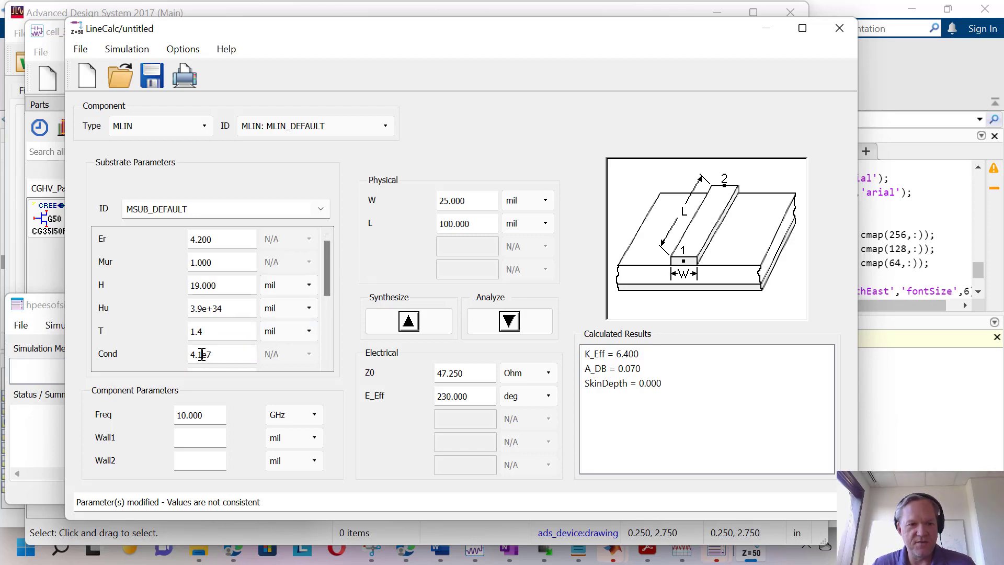
drag(202, 354, 145, 359)
text(5)
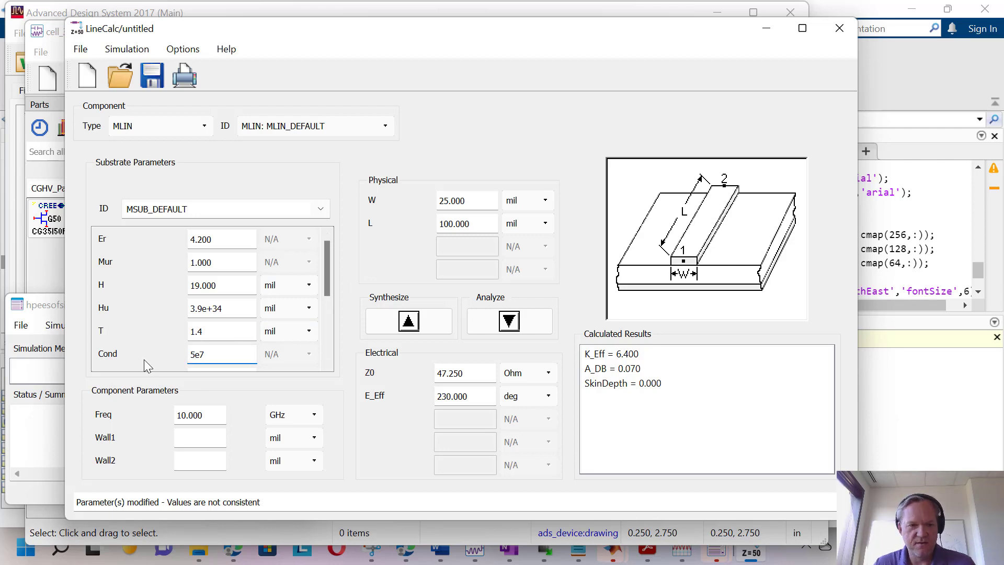
text(.4)
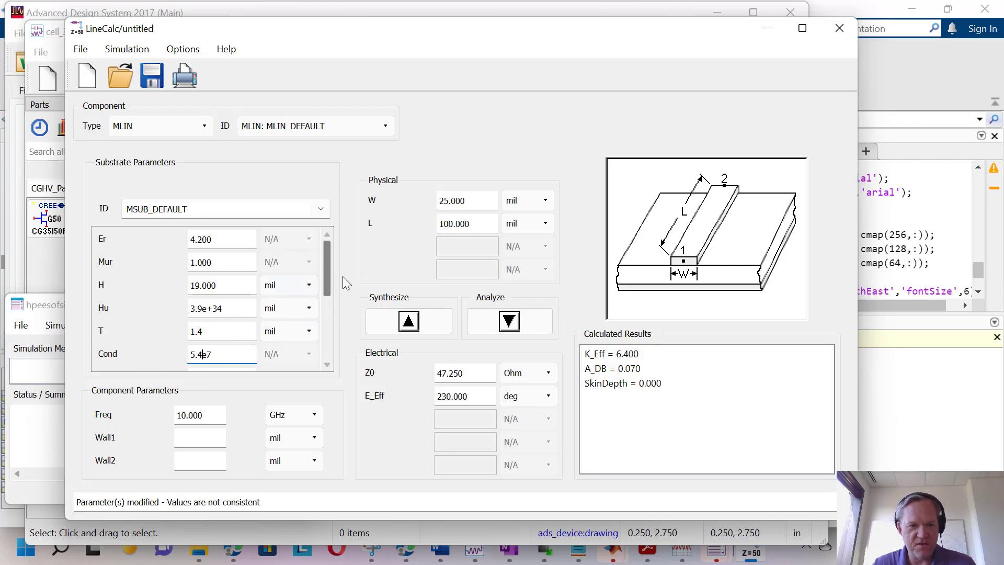
Step: Set the substrate's loss tangent TanD to 0.001 and review the remaining substrate parameters
drag(326, 261, 323, 304)
click(236, 268)
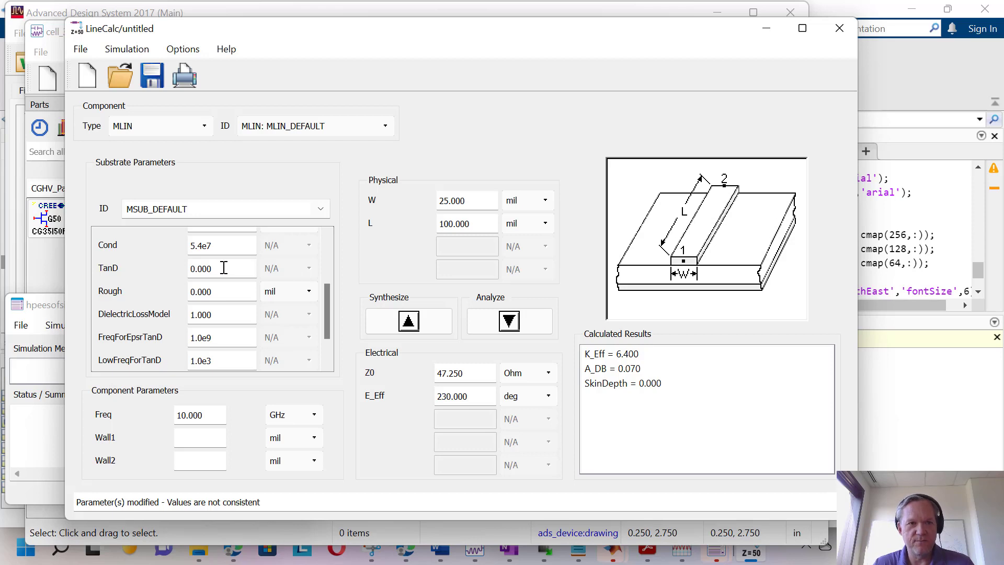
key(BackSpace)
text(1)
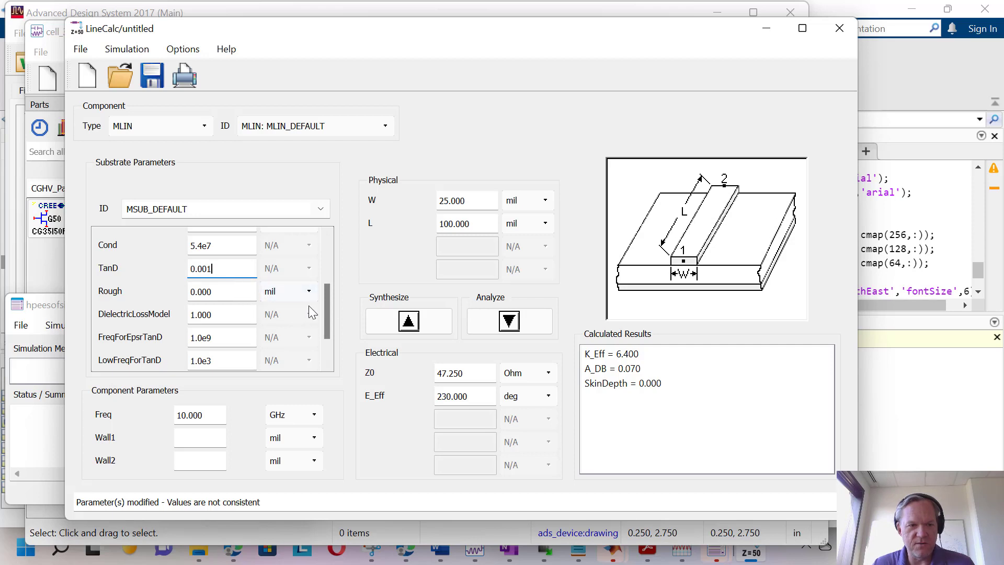
drag(327, 302, 328, 339)
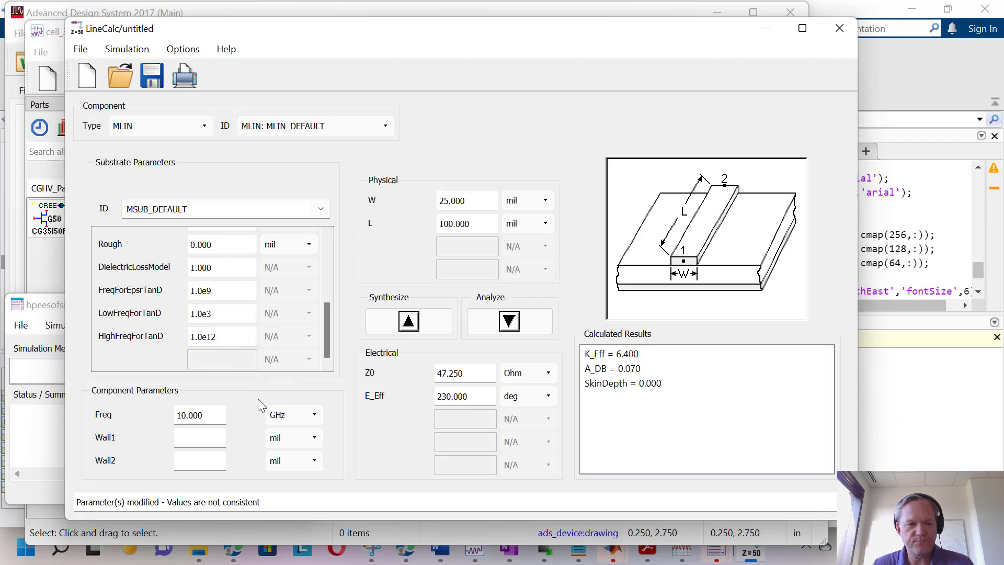
Step: Set the component frequency to 850 MHz
drag(209, 417, 117, 421)
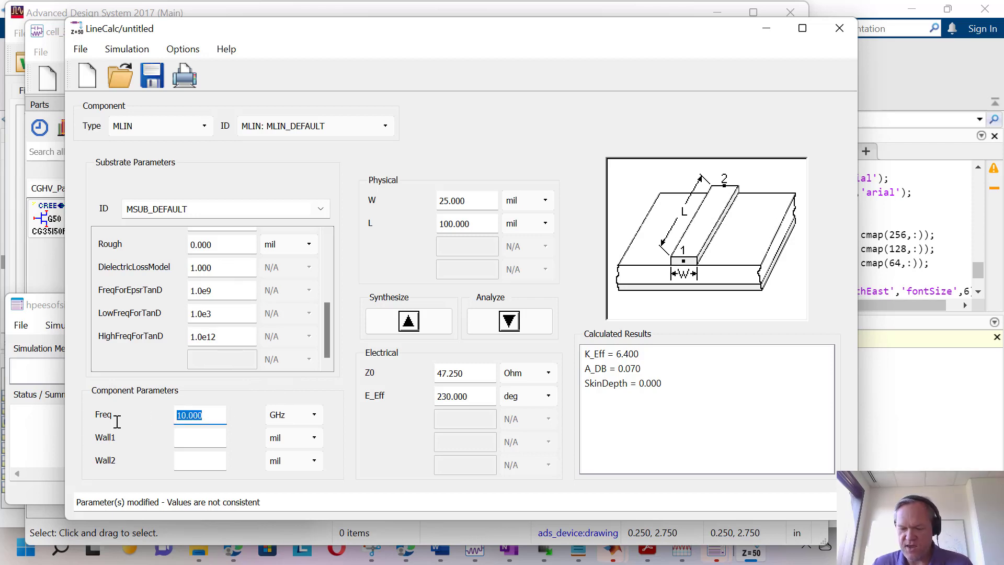
text(850)
key(Tab)
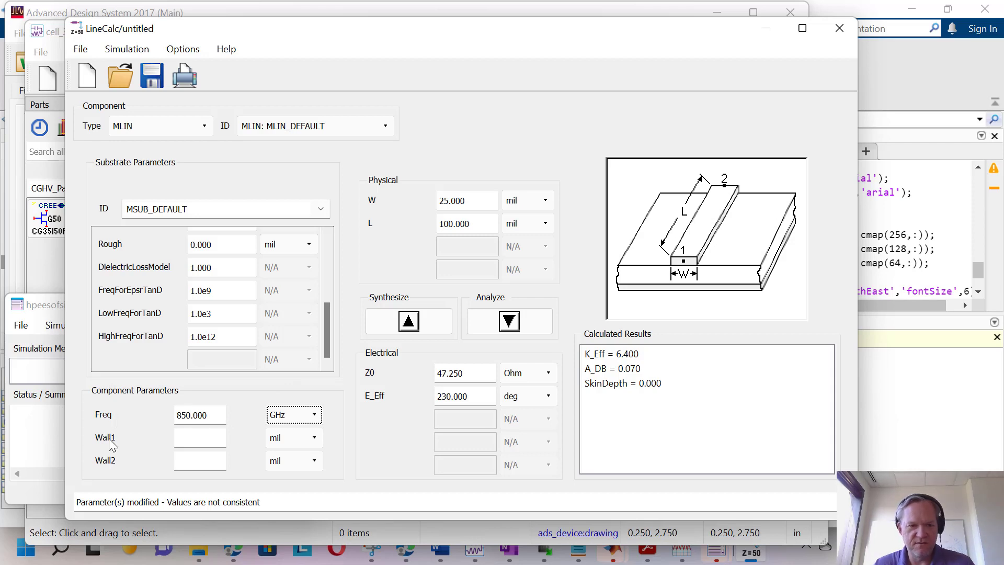
key(m)
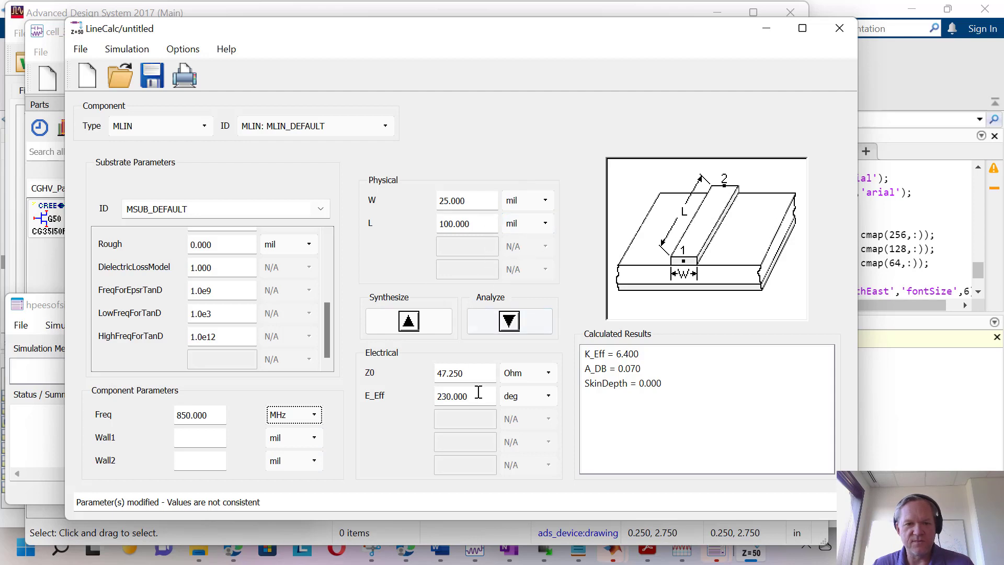
Step: Set Z0 to 50 Ohm and E_Eff to 90 deg, and synthesize the microstrip line's physical width and length
click(479, 376)
drag(480, 375, 381, 375)
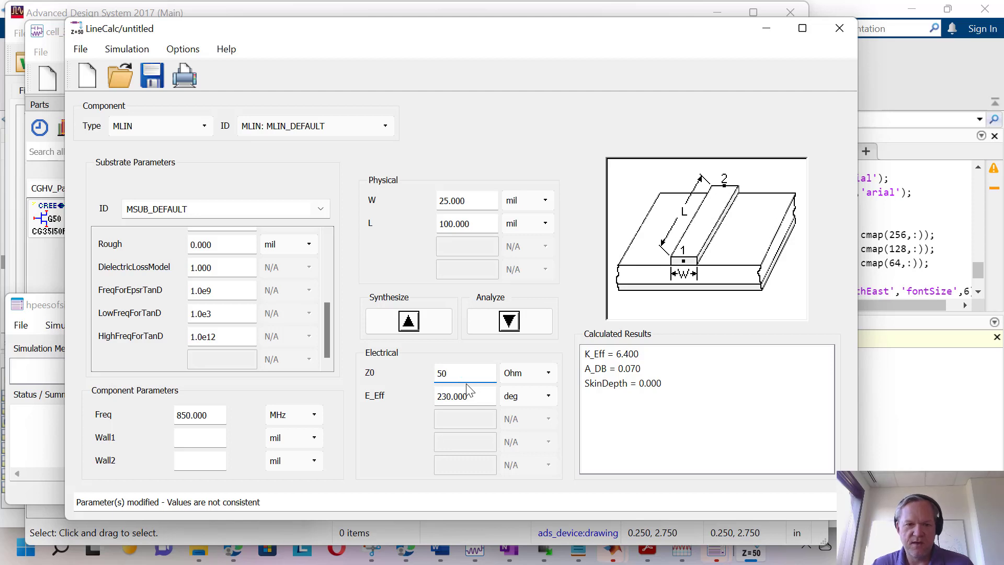
drag(479, 397, 356, 401)
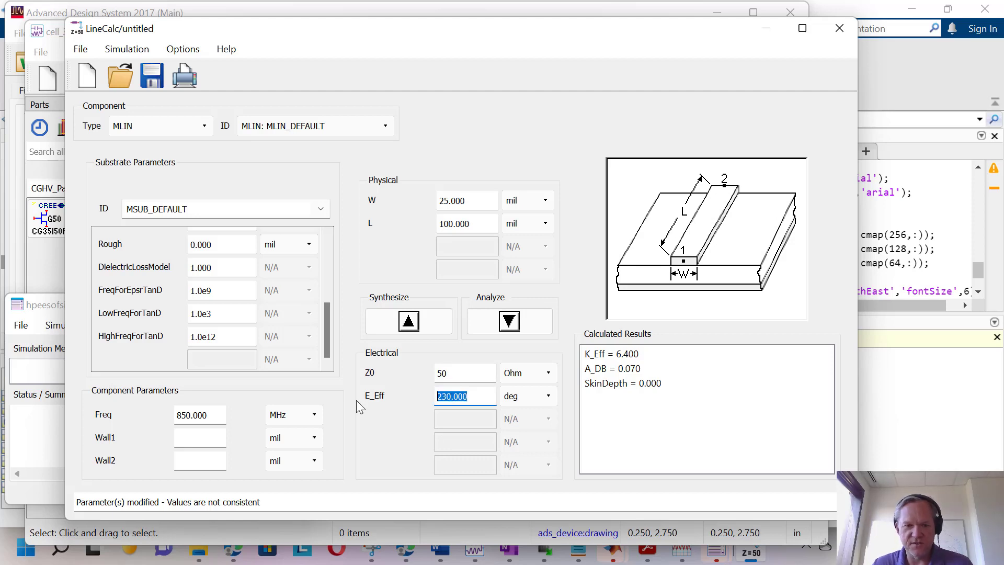
text(90)
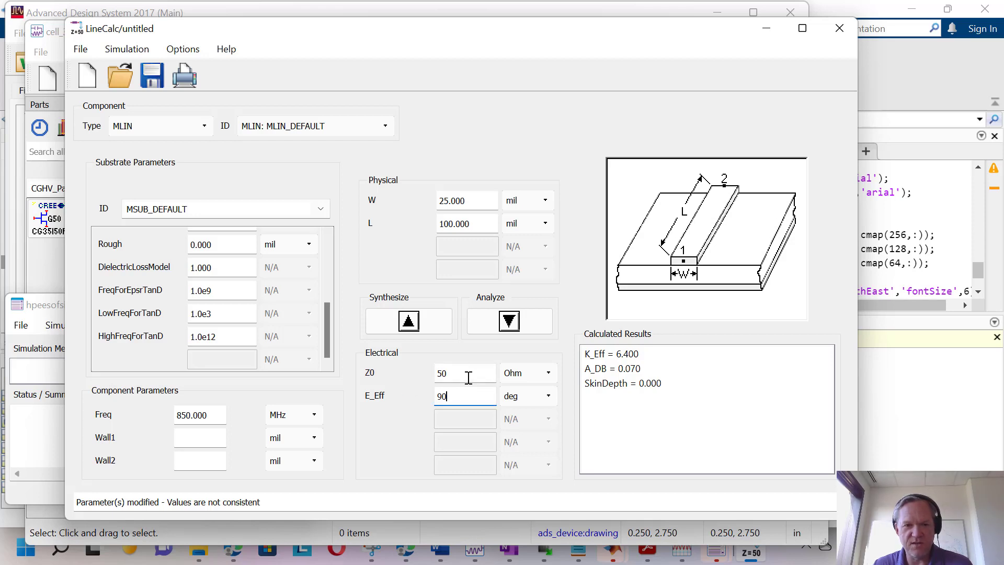
click(408, 321)
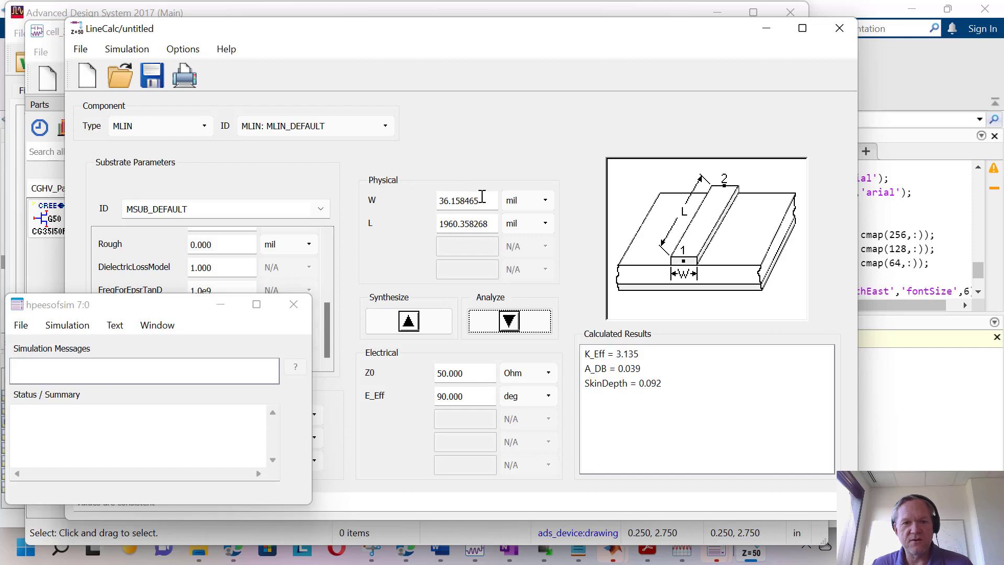
click(507, 33)
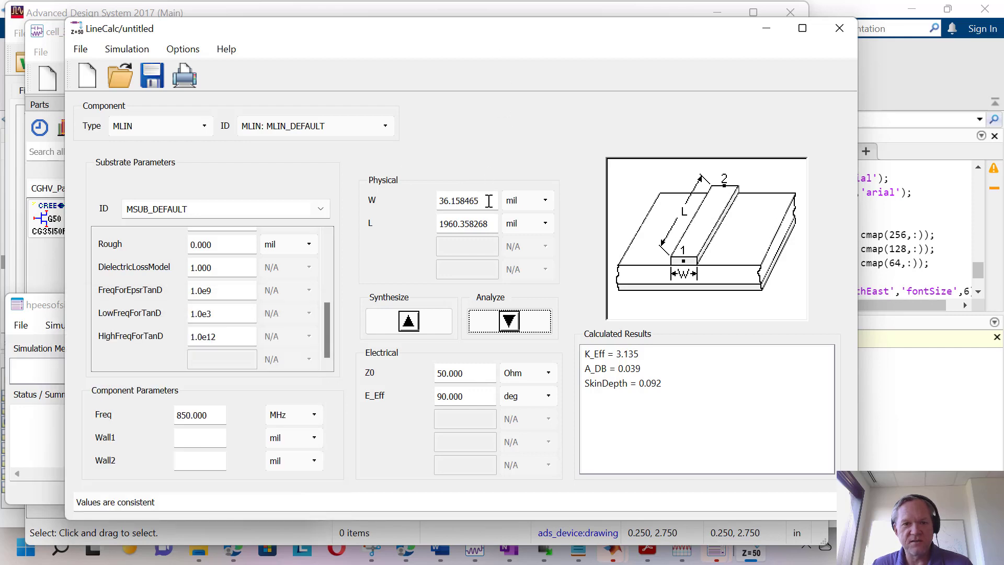
Step: Set the line's width W to 50 mil and length L to 1000 mil, and analyze its electrical parameters
double_click(488, 201)
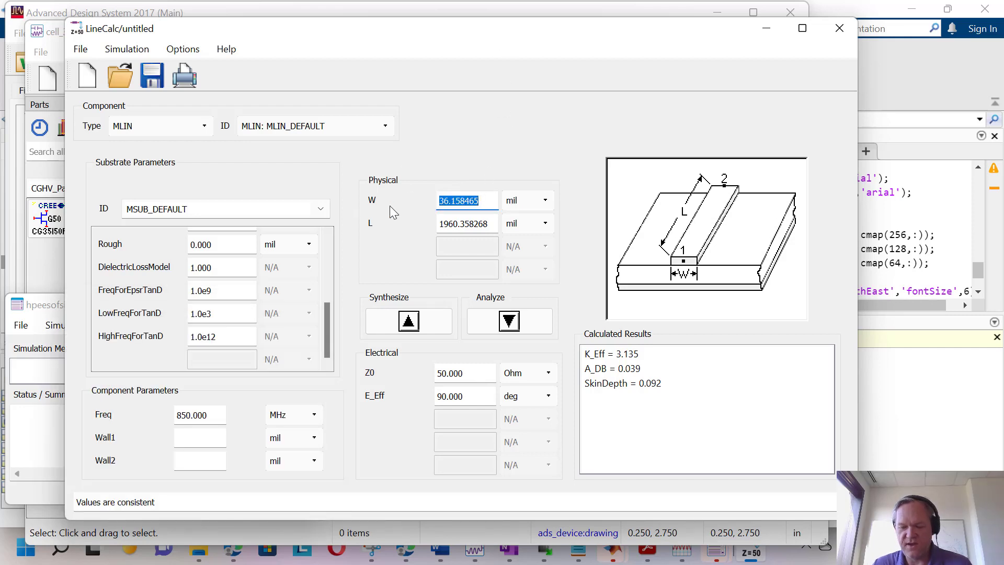
text(50)
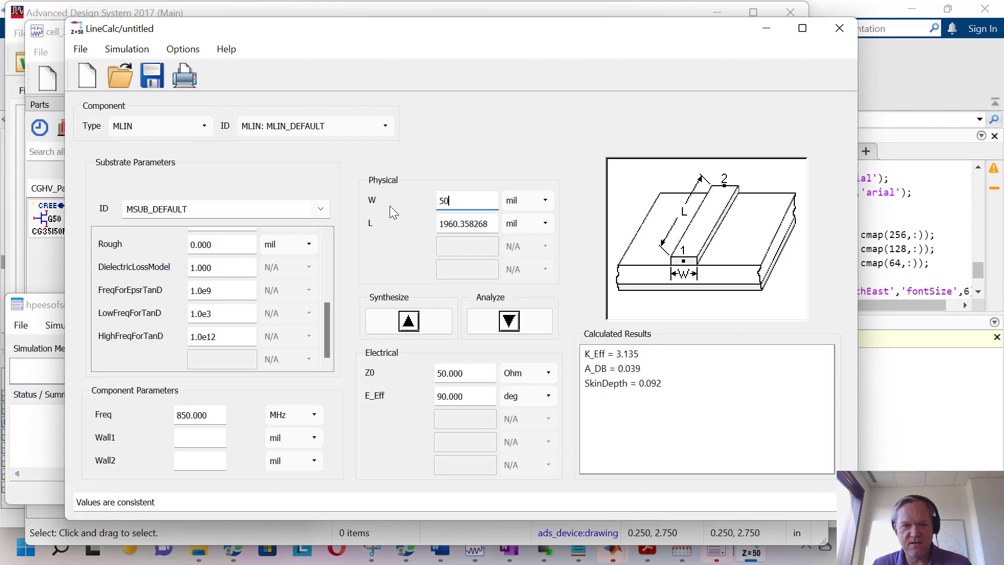
double_click(492, 225)
text(1000)
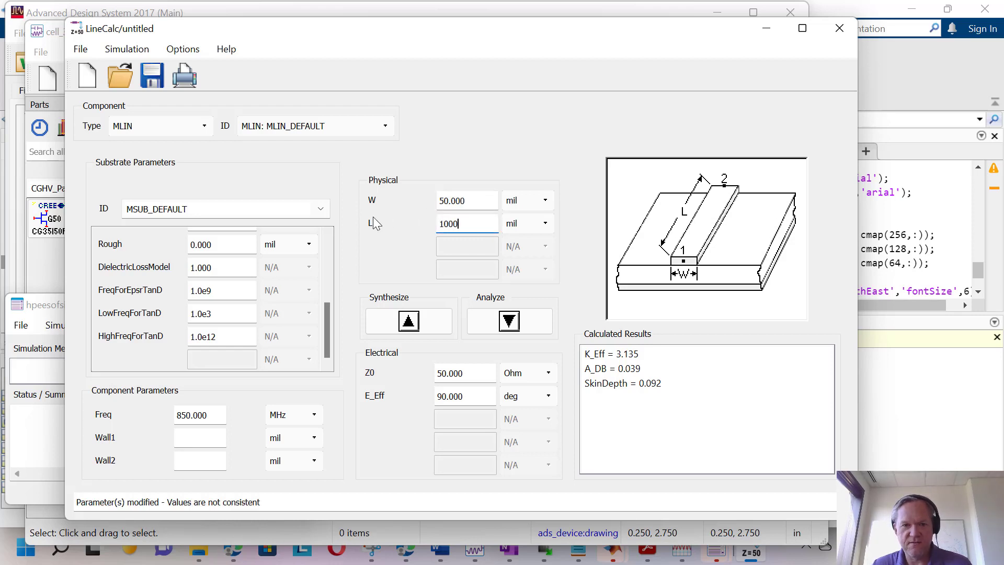
click(507, 319)
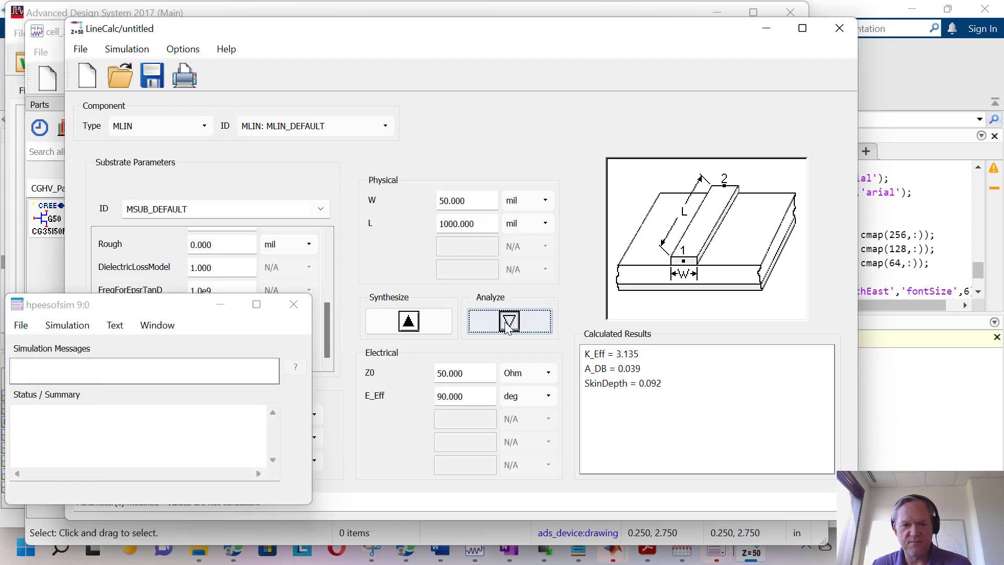
click(438, 373)
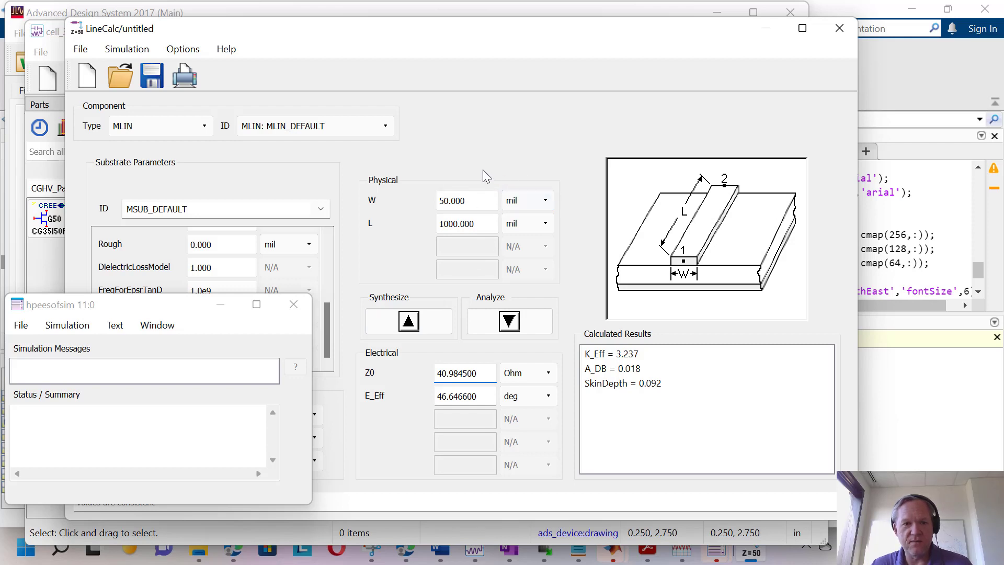
scroll(329, 247, up, 5)
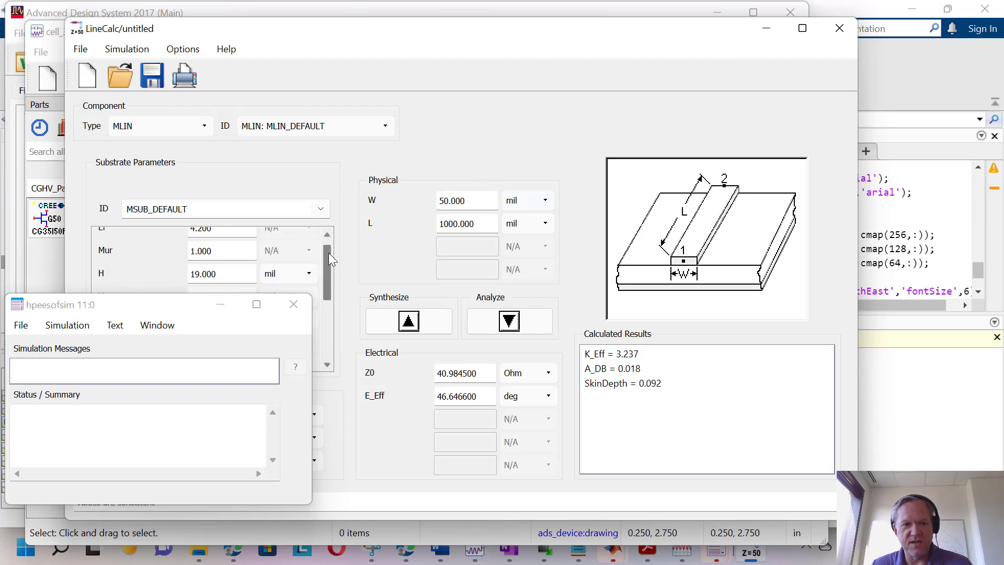
scroll(328, 253, up, 1)
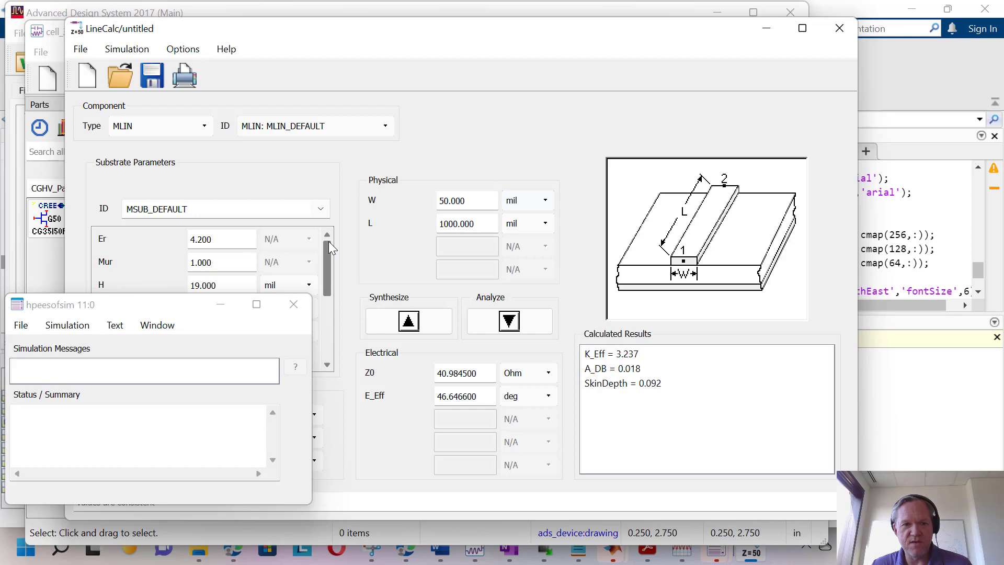
click(438, 36)
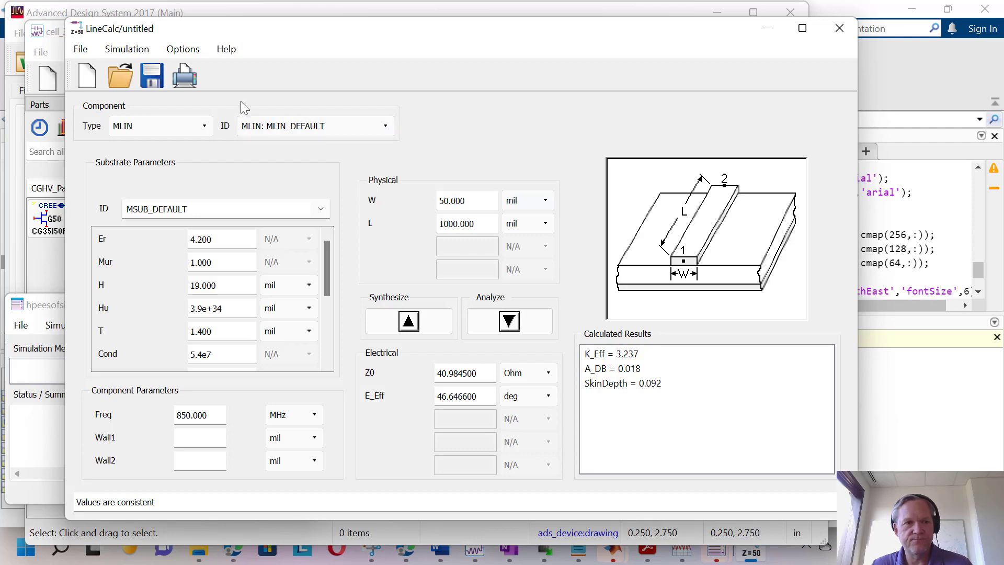
key(F10)
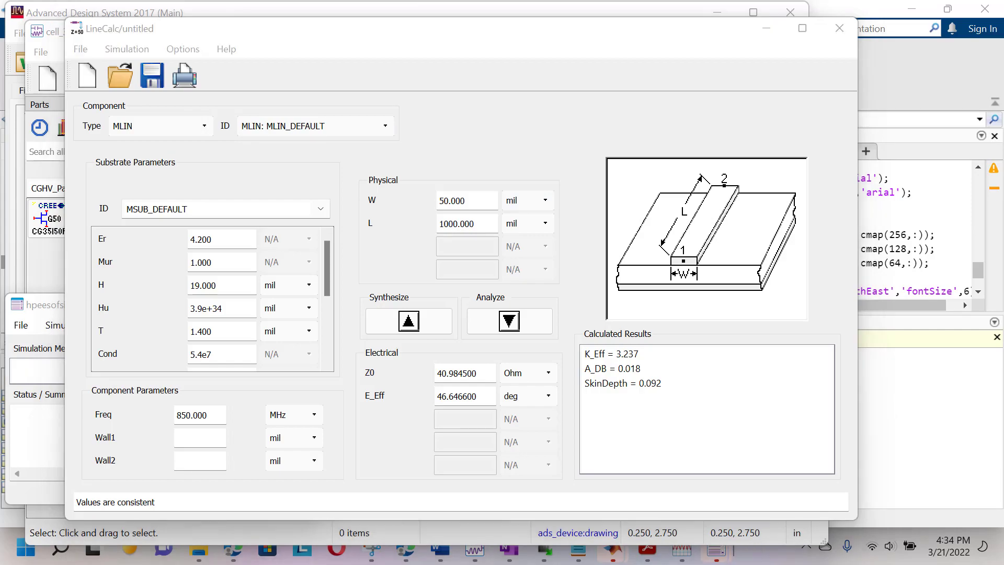